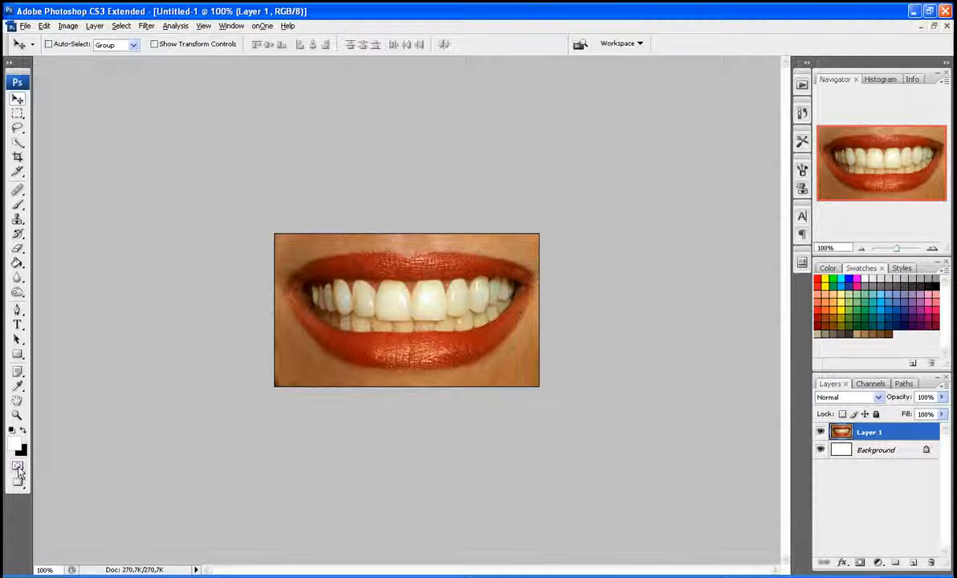
Step: Enter Quick Mask mode and prepare a 10 px brush with increased hardness for masking the teeth
{"action": "left_click", "coordinate": [18, 468]}
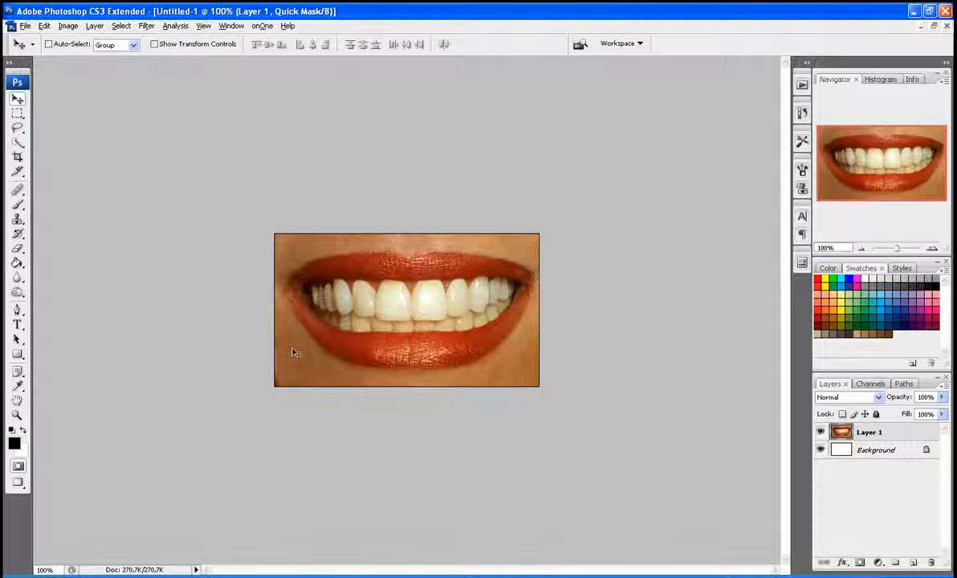
{"action": "key", "text": "b"}
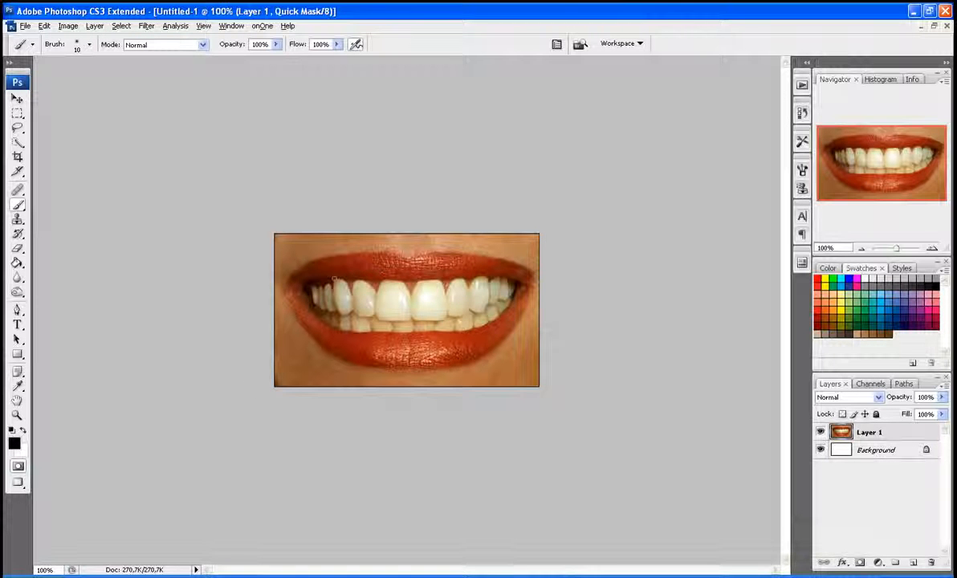
{"action": "right_click", "coordinate": [362, 290]}
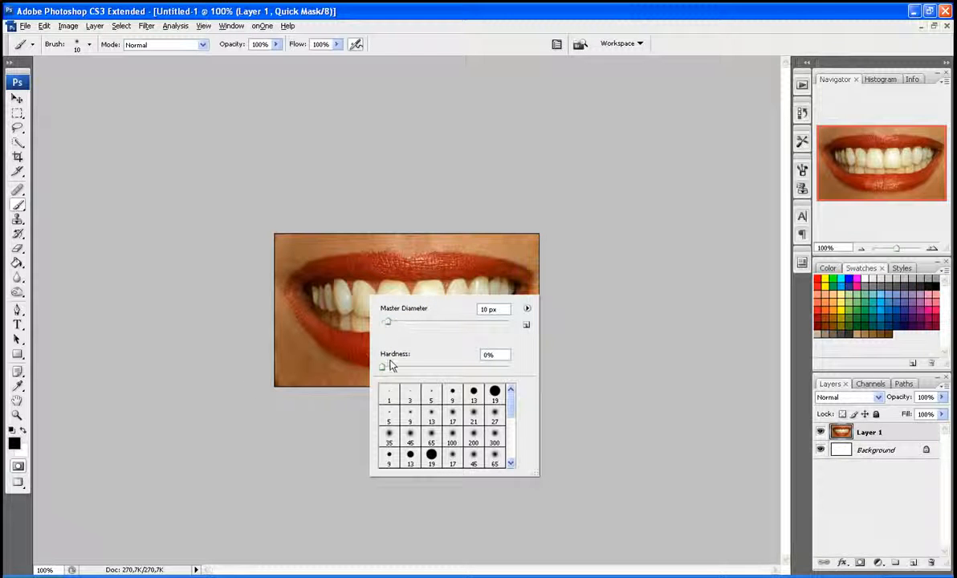
{"action": "left_click_drag", "start_coordinate": [385, 367], "coordinate": [472, 367]}
{"action": "left_click", "coordinate": [443, 97]}
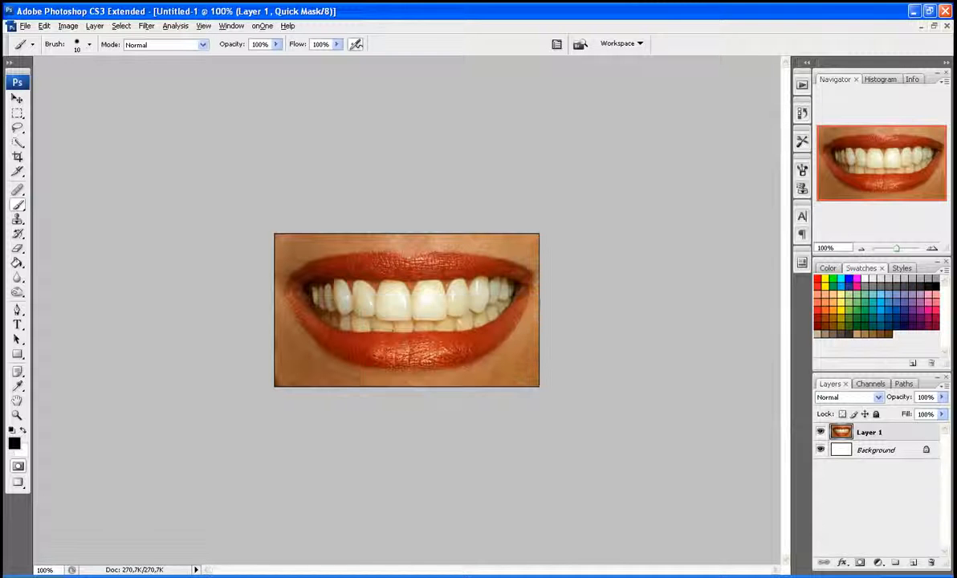
Step: Paint the Quick Mask over all the upper and lower teeth, reducing the brush to 6 px for the narrow edges
{"action": "key", "text": "z"}
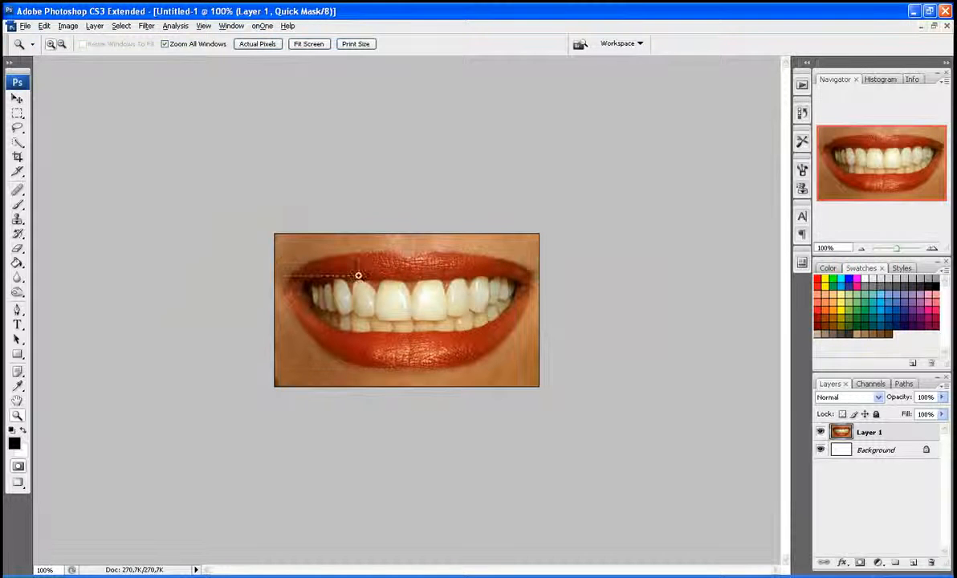
{"action": "key", "text": "ctrl+0"}
{"action": "key", "text": "b"}
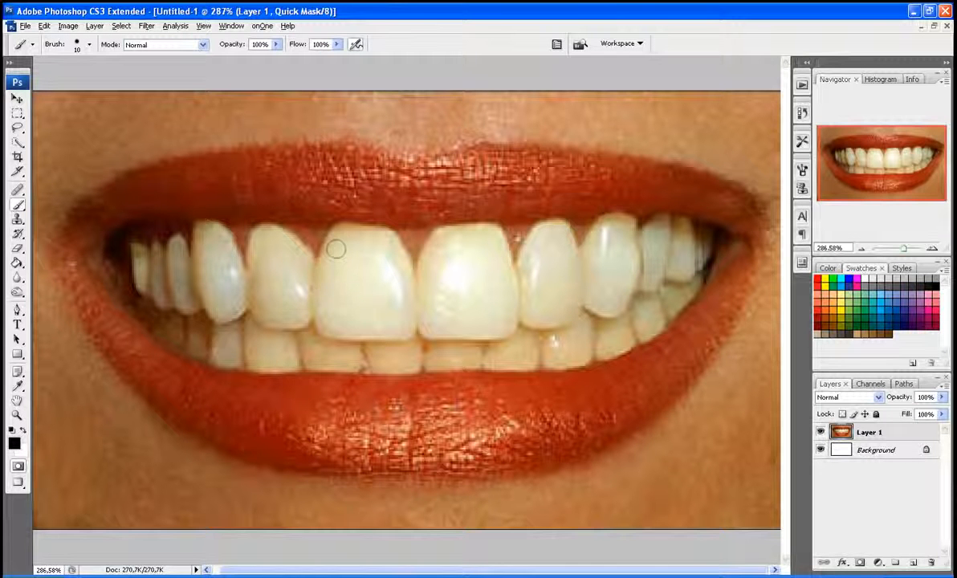
{"action": "mouse_move", "coordinate": [336, 250]}
{"action": "left_mouse_down"}
{"action": "mouse_move", "coordinate": [326, 284]}
{"action": "mouse_move", "coordinate": [338, 249]}
{"action": "mouse_move", "coordinate": [334, 301]}
{"action": "mouse_move", "coordinate": [323, 275]}
{"action": "mouse_move", "coordinate": [339, 235]}
{"action": "mouse_move", "coordinate": [385, 239]}
{"action": "mouse_move", "coordinate": [416, 276]}
{"action": "mouse_move", "coordinate": [451, 235]}
{"action": "mouse_move", "coordinate": [492, 235]}
{"action": "mouse_move", "coordinate": [477, 225]}
{"action": "mouse_move", "coordinate": [483, 251]}
{"action": "mouse_move", "coordinate": [494, 235]}
{"action": "mouse_move", "coordinate": [518, 282]}
{"action": "left_mouse_up"}
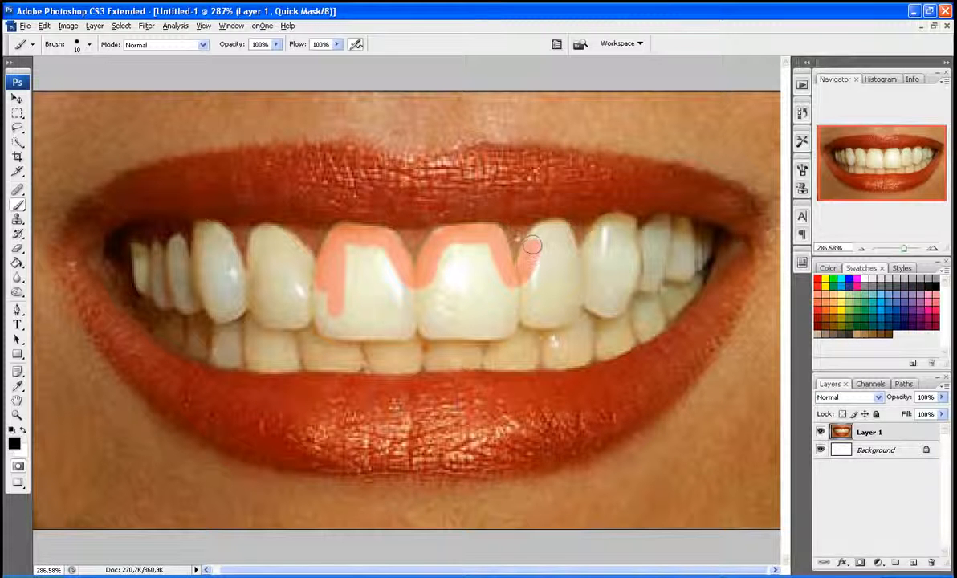
{"action": "mouse_move", "coordinate": [532, 245]}
{"action": "left_mouse_down"}
{"action": "mouse_move", "coordinate": [577, 257]}
{"action": "mouse_move", "coordinate": [609, 225]}
{"action": "mouse_move", "coordinate": [628, 229]}
{"action": "mouse_move", "coordinate": [637, 246]}
{"action": "mouse_move", "coordinate": [659, 226]}
{"action": "left_mouse_up"}
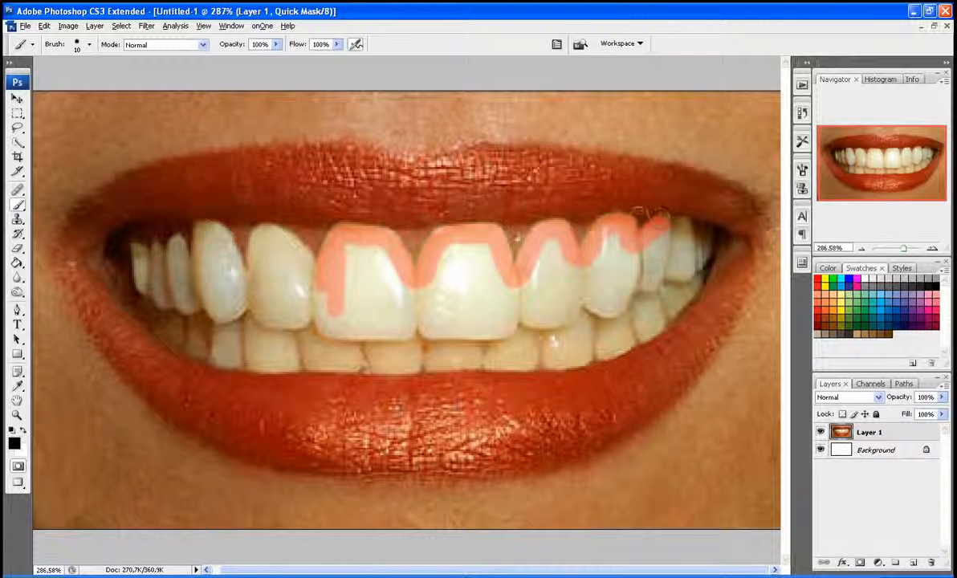
{"action": "key", "text": "bracketleft"}
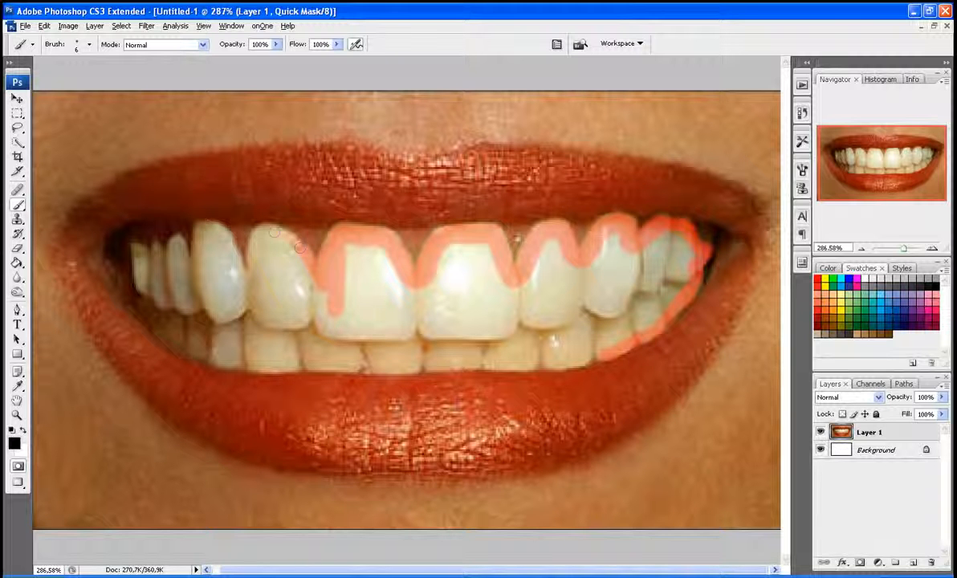
{"action": "mouse_move", "coordinate": [274, 232]}
{"action": "left_mouse_down"}
{"action": "mouse_move", "coordinate": [259, 226]}
{"action": "mouse_move", "coordinate": [249, 274]}
{"action": "mouse_move", "coordinate": [220, 230]}
{"action": "left_mouse_up"}
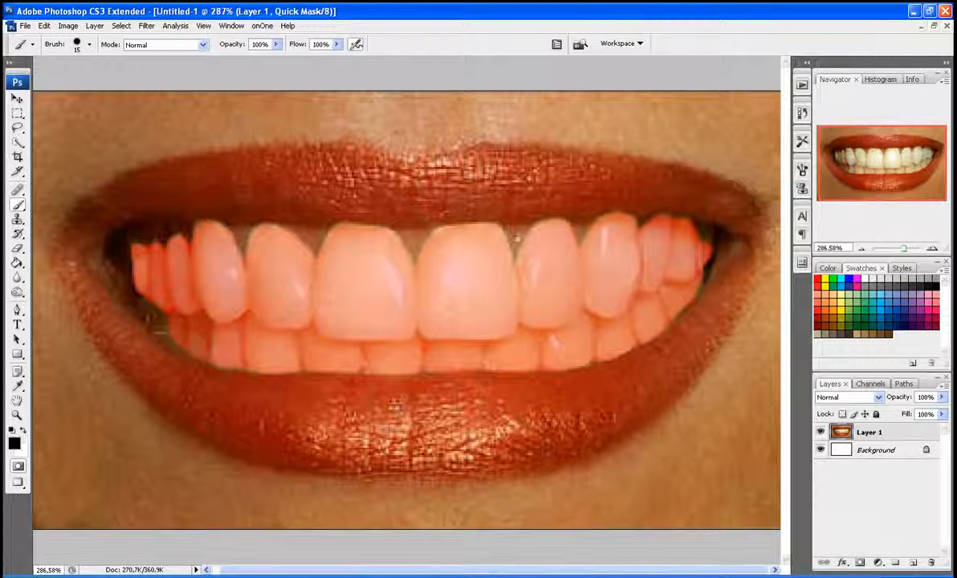
Step: Turn the painted Quick Mask into a selection and invert it so only the teeth are selected
{"action": "left_click", "coordinate": [19, 469]}
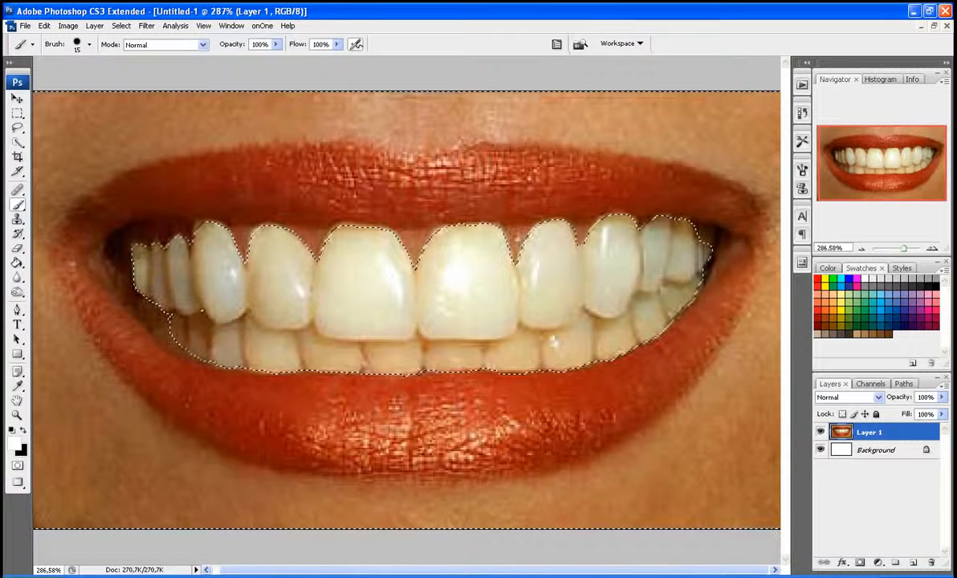
{"action": "left_click", "coordinate": [120, 26]}
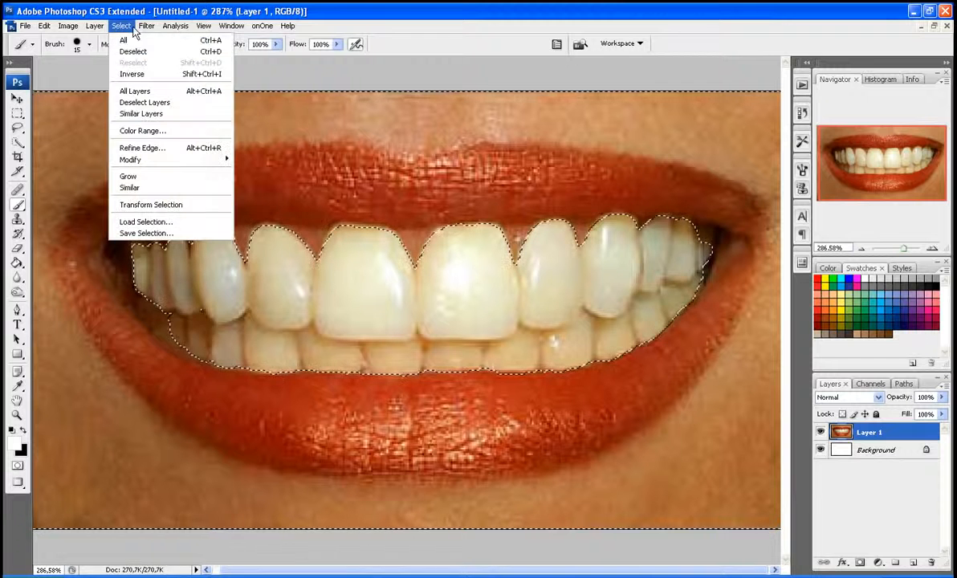
{"action": "left_click", "coordinate": [131, 73]}
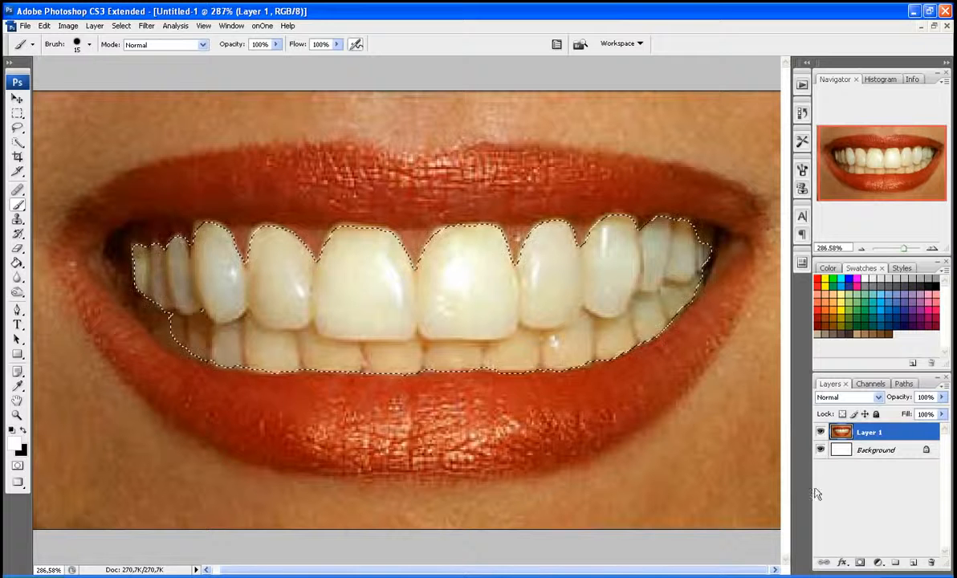
{"action": "left_click", "coordinate": [879, 565]}
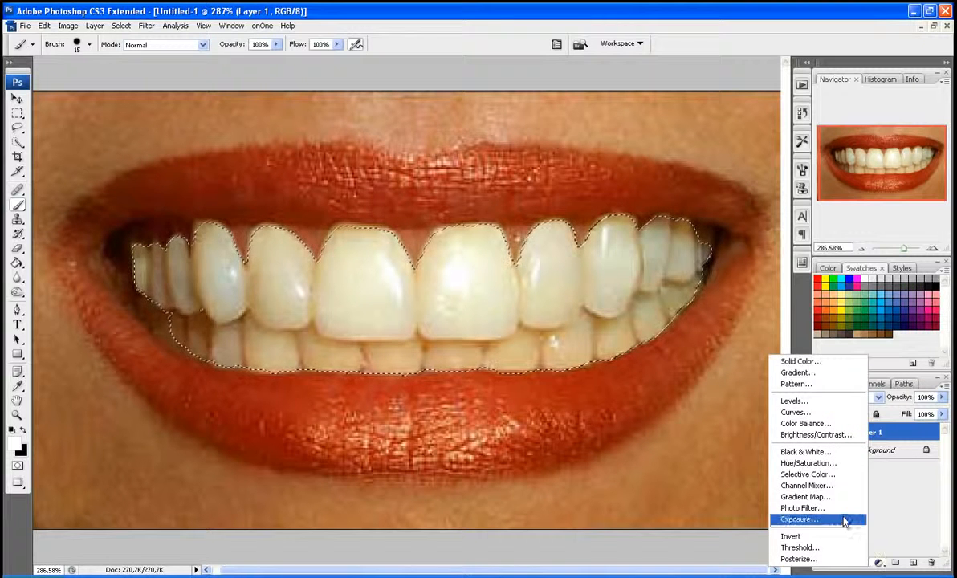
{"action": "left_click", "coordinate": [891, 510]}
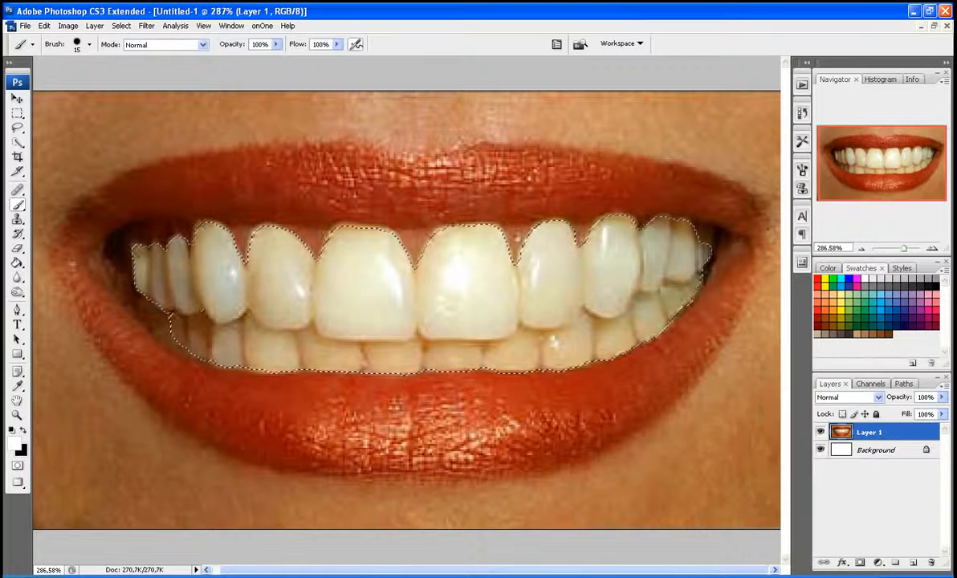
{"action": "left_click", "coordinate": [68, 26]}
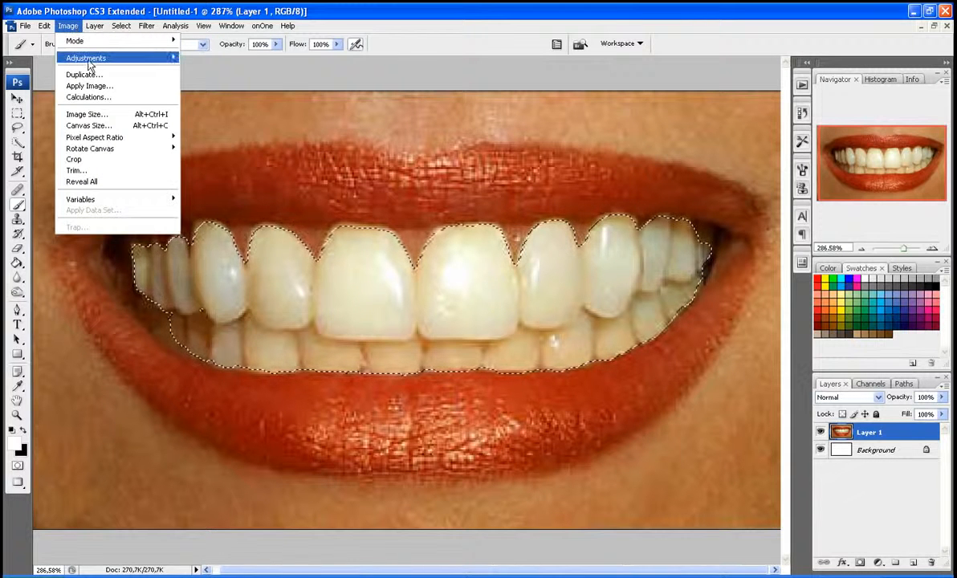
{"action": "mouse_move", "coordinate": [90, 64]}
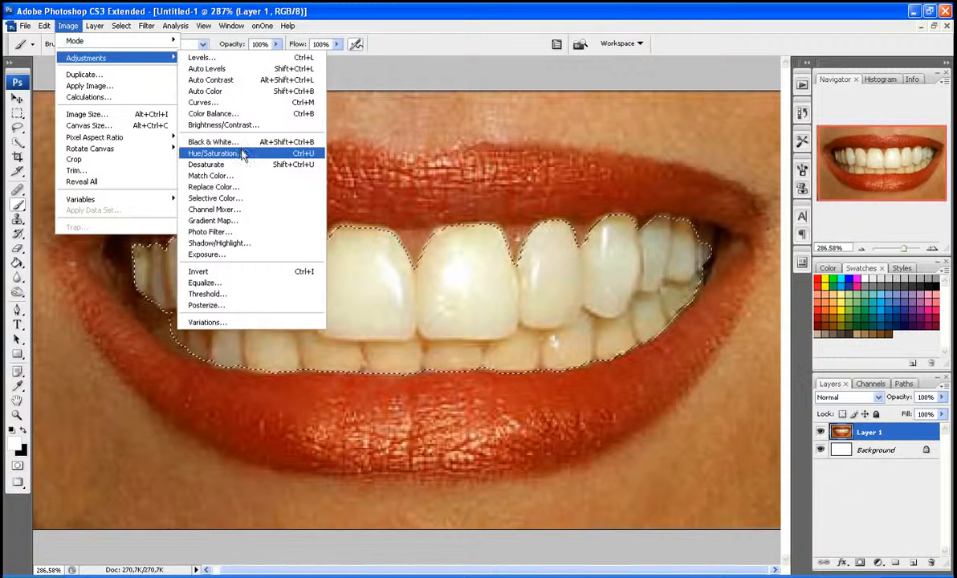
{"action": "left_click", "coordinate": [177, 10]}
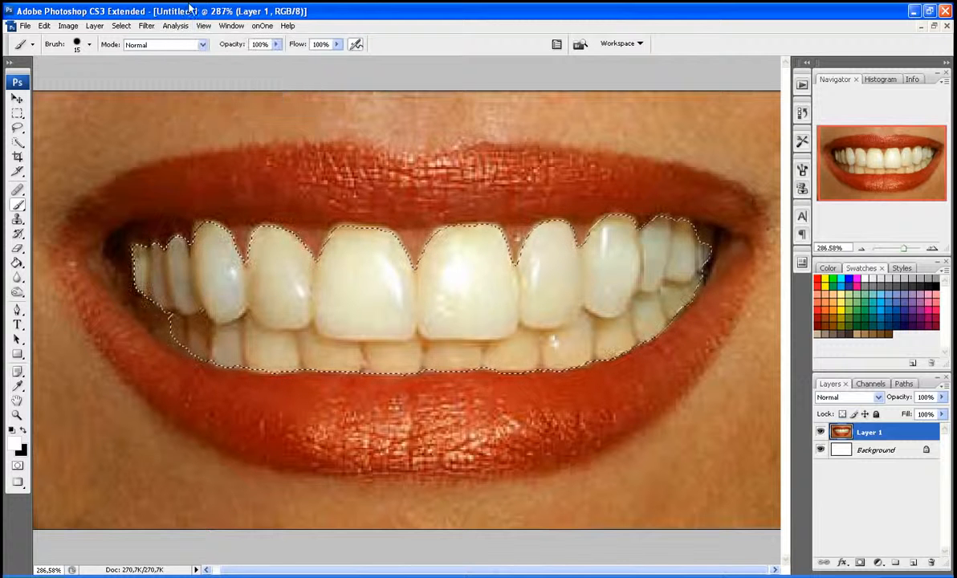
Step: Add a Hue/Saturation adjustment layer to the selected teeth and lower the Yellows saturation to -88
{"action": "left_click", "coordinate": [878, 563]}
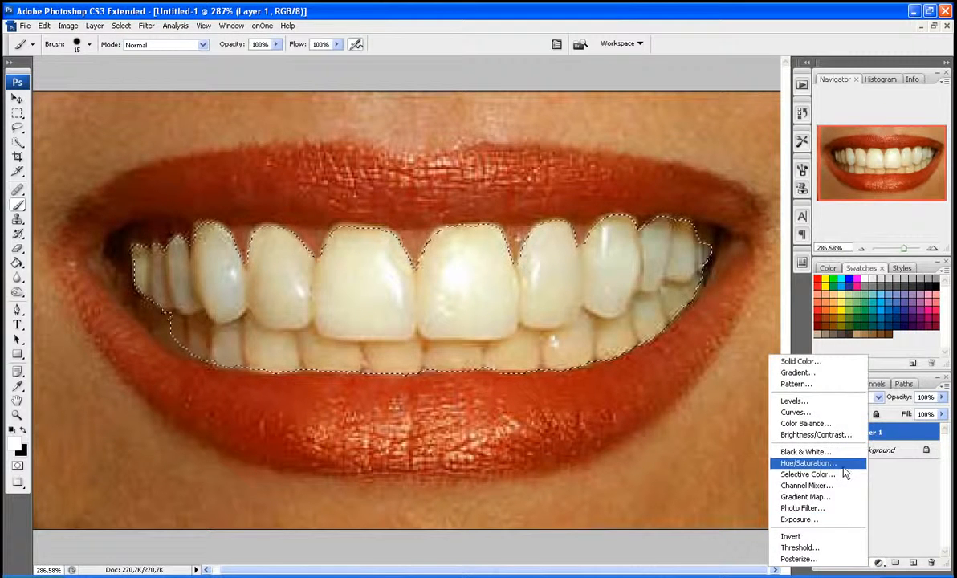
{"action": "left_click", "coordinate": [845, 462]}
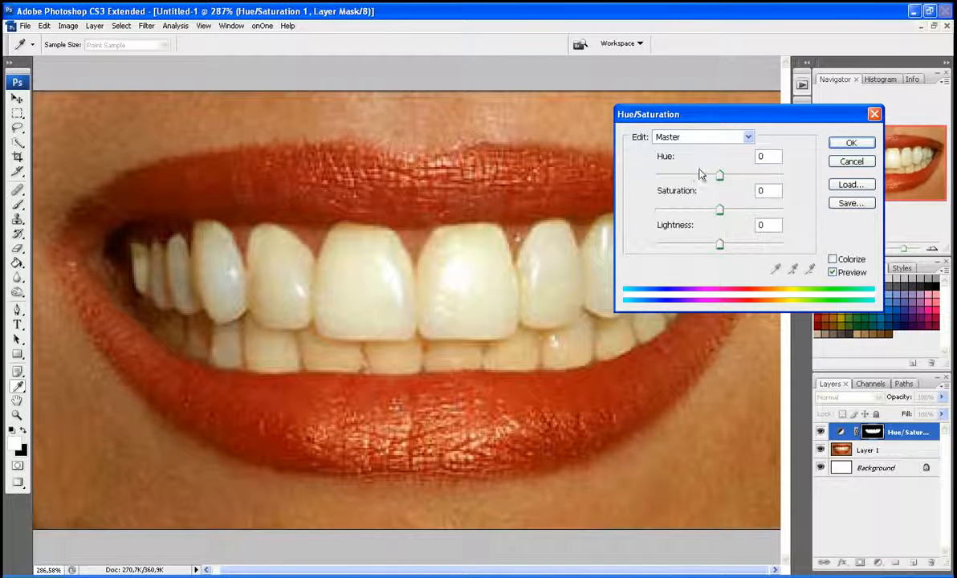
{"action": "left_click", "coordinate": [721, 137]}
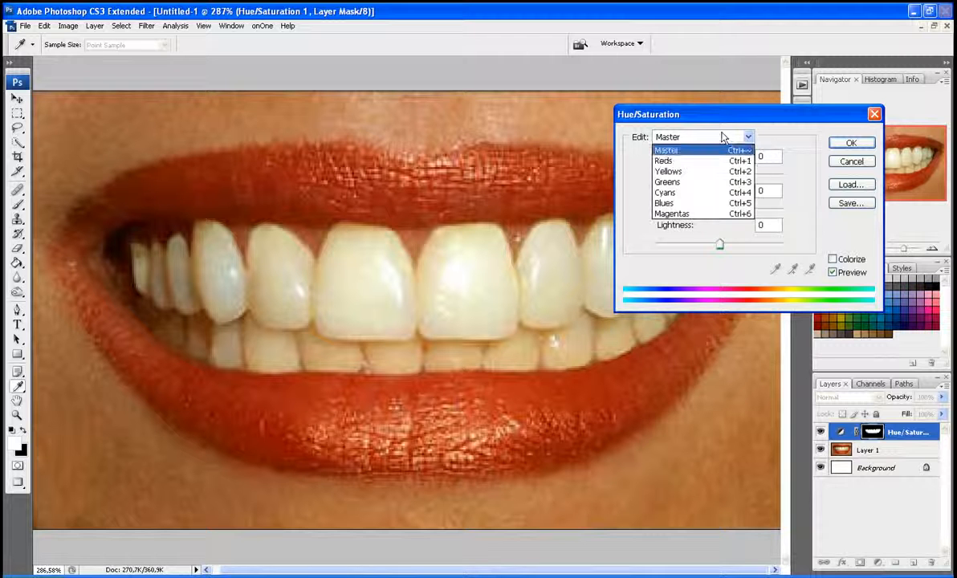
{"action": "left_click", "coordinate": [706, 175]}
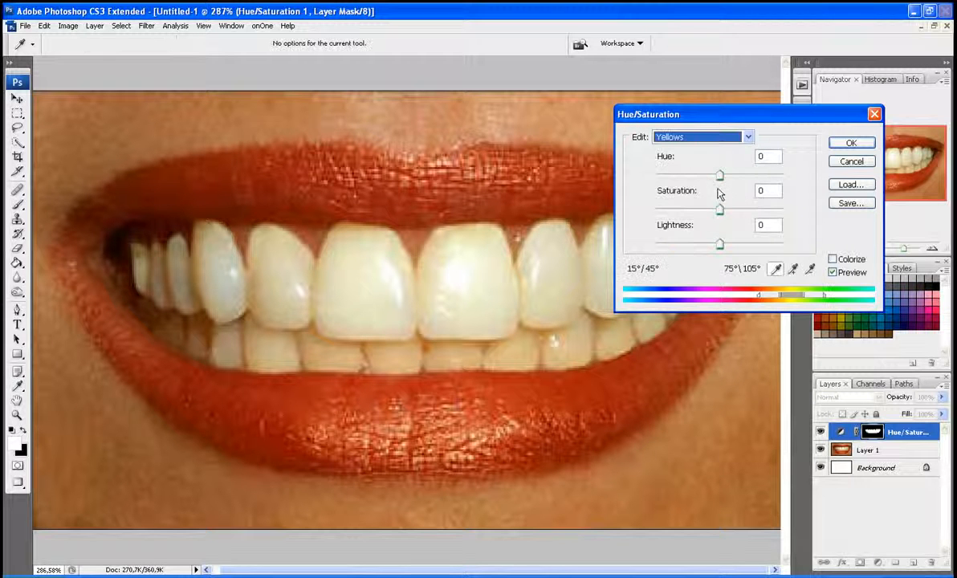
{"action": "left_click_drag", "start_coordinate": [720, 211], "coordinate": [655, 210]}
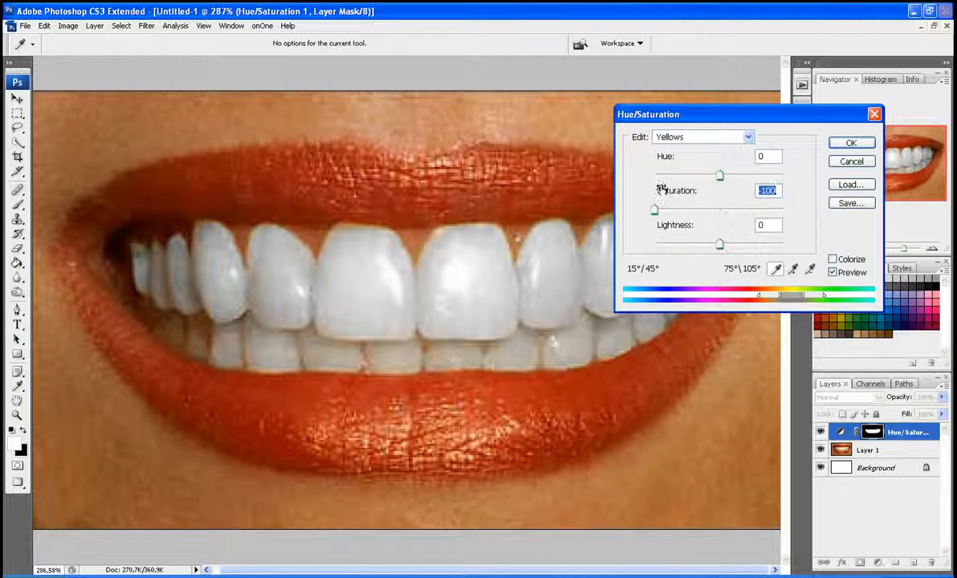
{"action": "left_click_drag", "start_coordinate": [695, 120], "coordinate": [584, 207]}
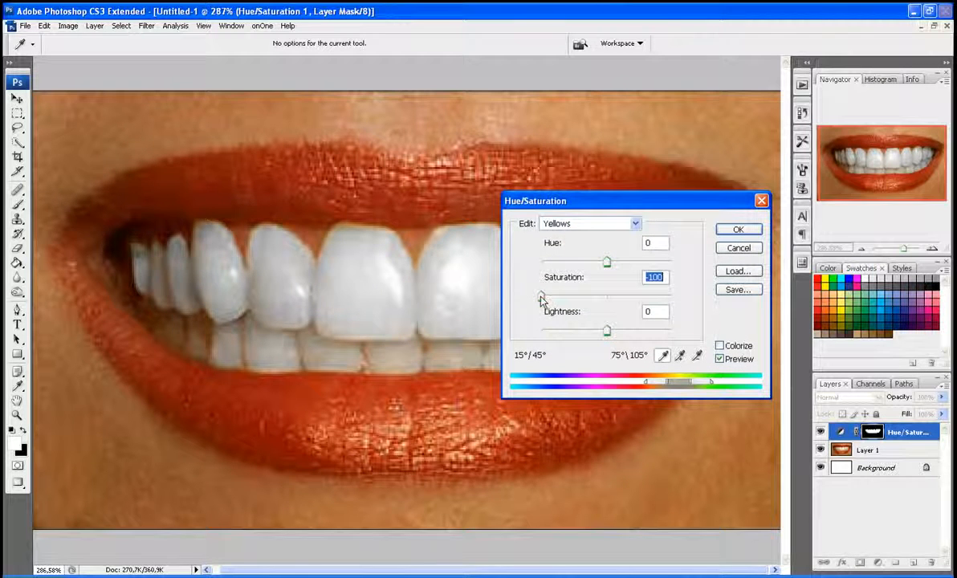
{"action": "left_click_drag", "start_coordinate": [542, 297], "coordinate": [553, 300]}
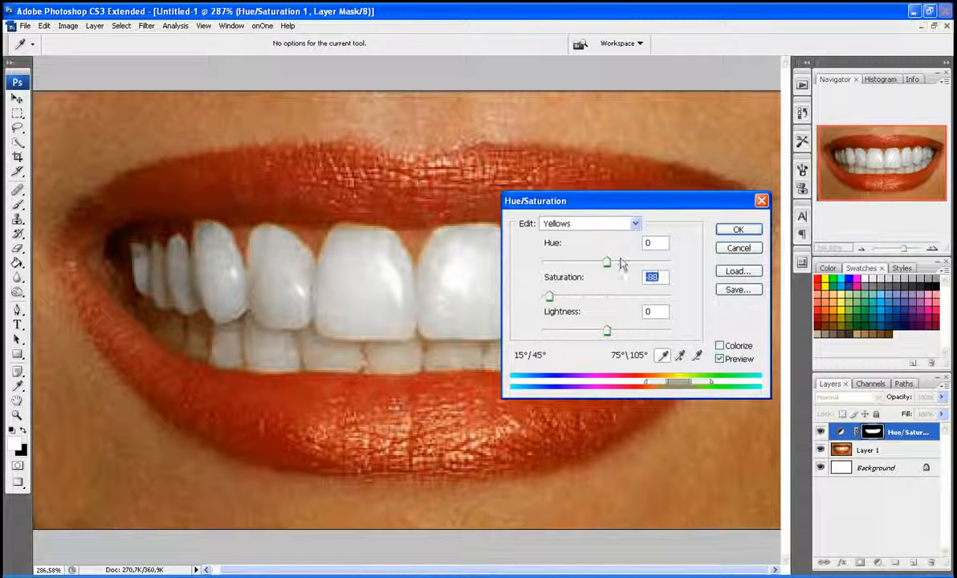
Step: Raise the Master lightness of the teeth's Hue/Saturation adjustment to +17
{"action": "left_click", "coordinate": [631, 223]}
{"action": "left_click", "coordinate": [612, 238]}
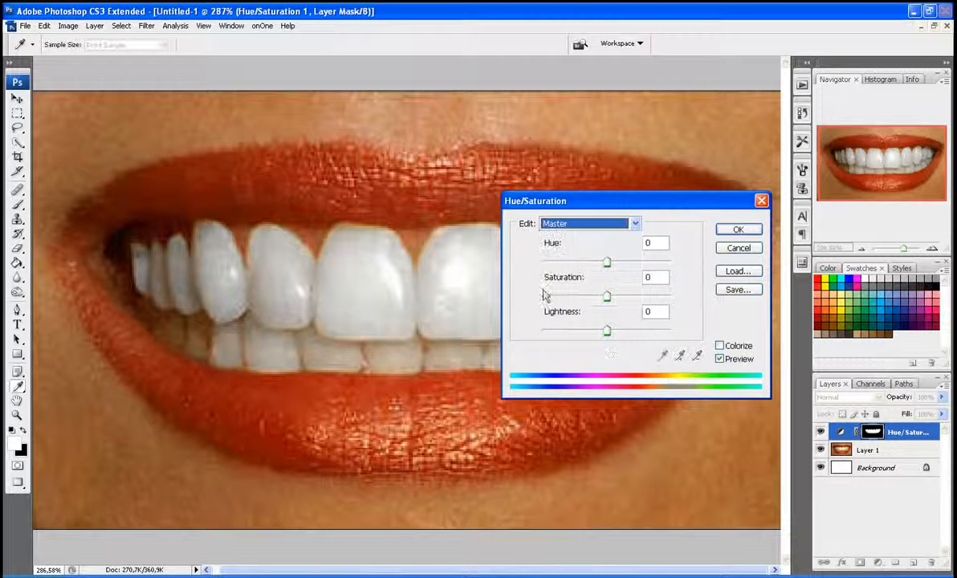
{"action": "mouse_move", "coordinate": [610, 334]}
{"action": "left_mouse_down"}
{"action": "mouse_move", "coordinate": [652, 335]}
{"action": "mouse_move", "coordinate": [620, 337]}
{"action": "left_mouse_up"}
Step: Refine the Yellows saturation to -84 and apply the Hue/Saturation adjustment
{"action": "left_click", "coordinate": [590, 224]}
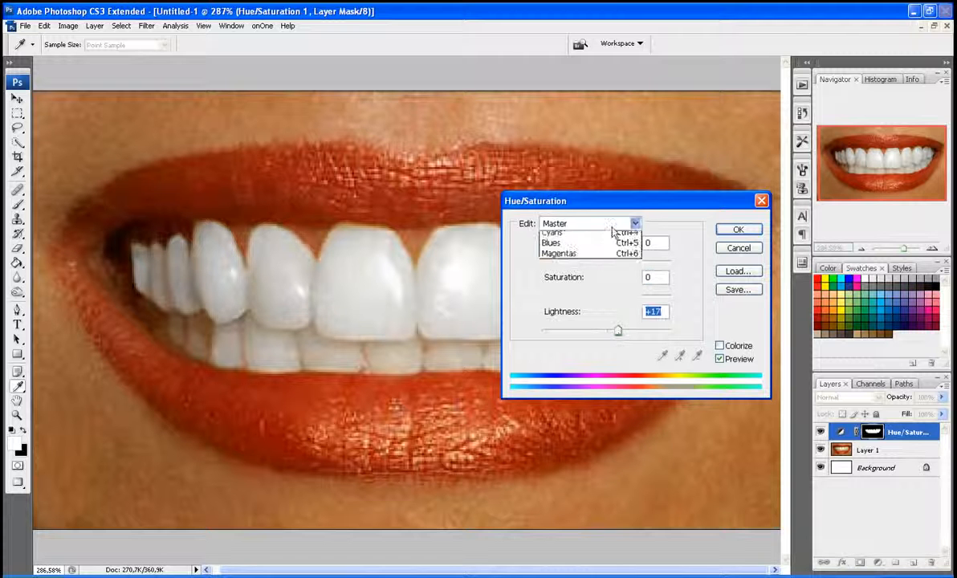
{"action": "left_click", "coordinate": [594, 272]}
{"action": "left_click", "coordinate": [605, 225]}
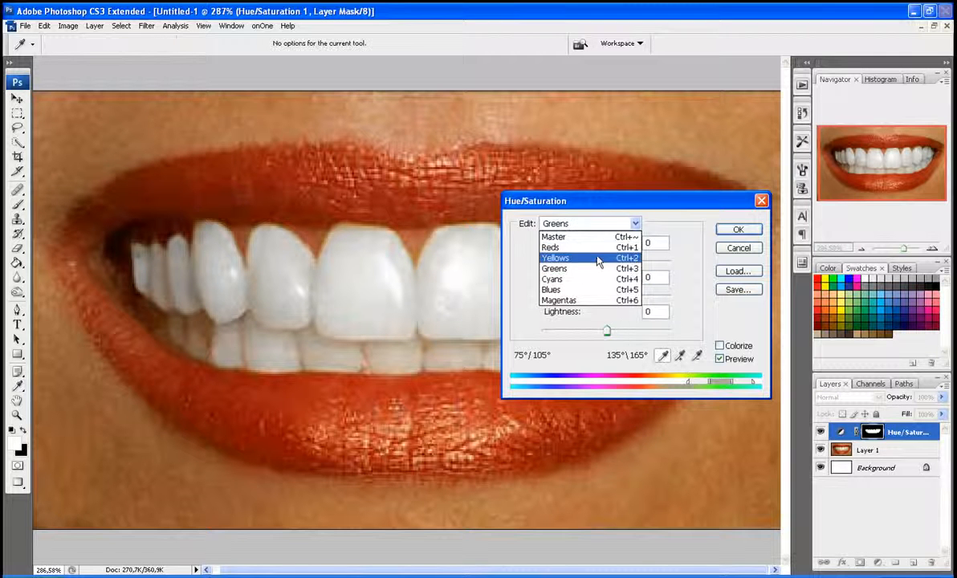
{"action": "left_click", "coordinate": [599, 263]}
{"action": "left_click", "coordinate": [552, 297]}
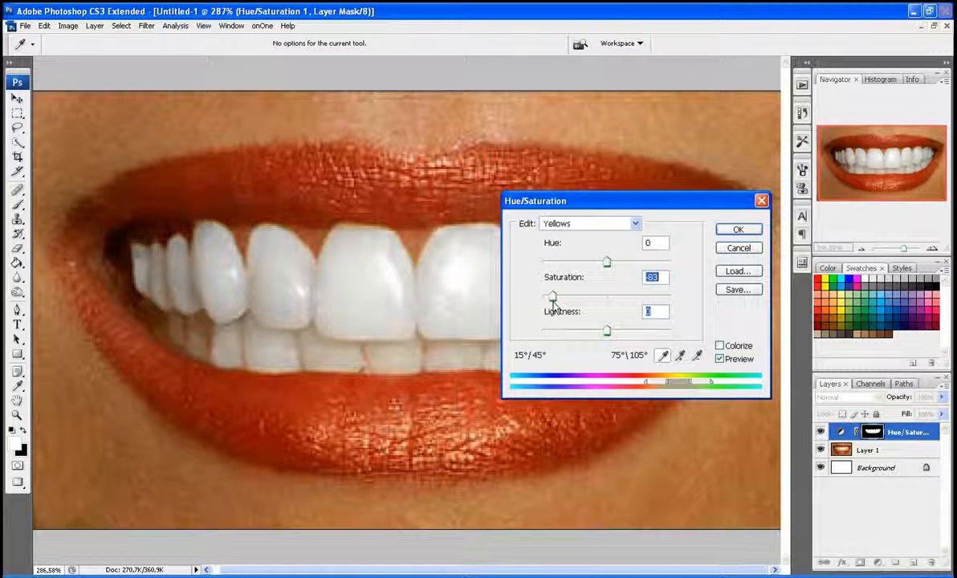
{"action": "left_click", "coordinate": [740, 230]}
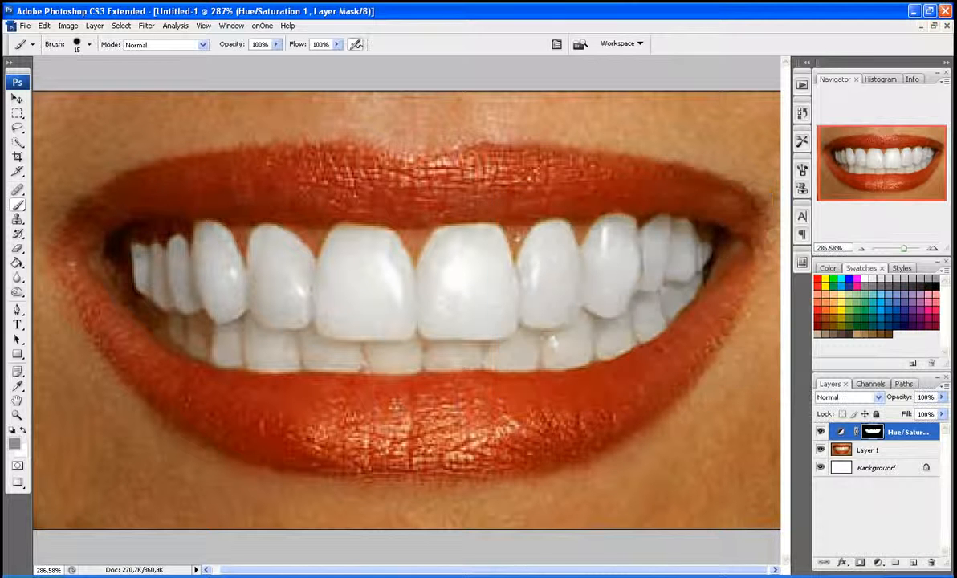
Step: Examine the recorded actions in the My actions set
{"action": "left_click", "coordinate": [803, 83]}
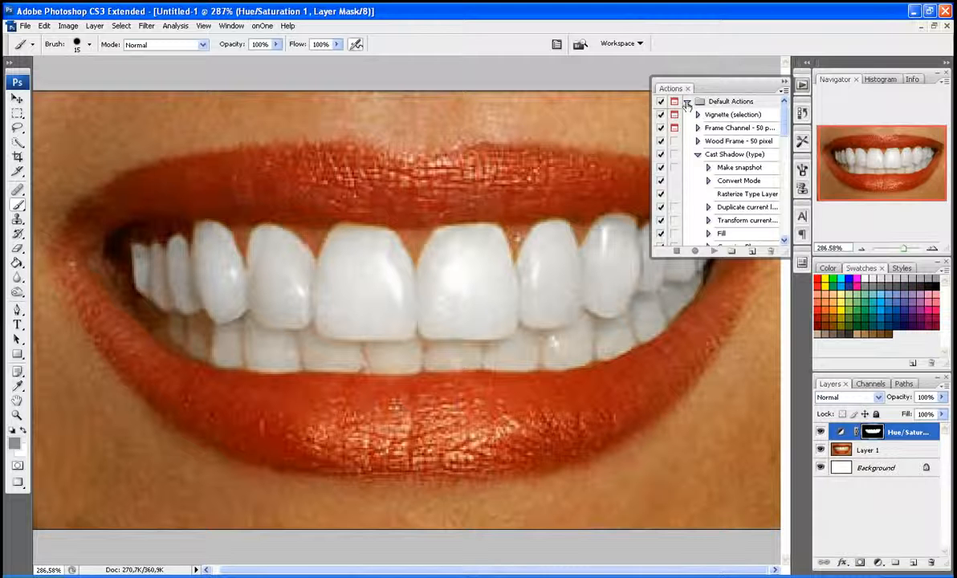
{"action": "left_click", "coordinate": [687, 101]}
{"action": "left_click", "coordinate": [686, 168]}
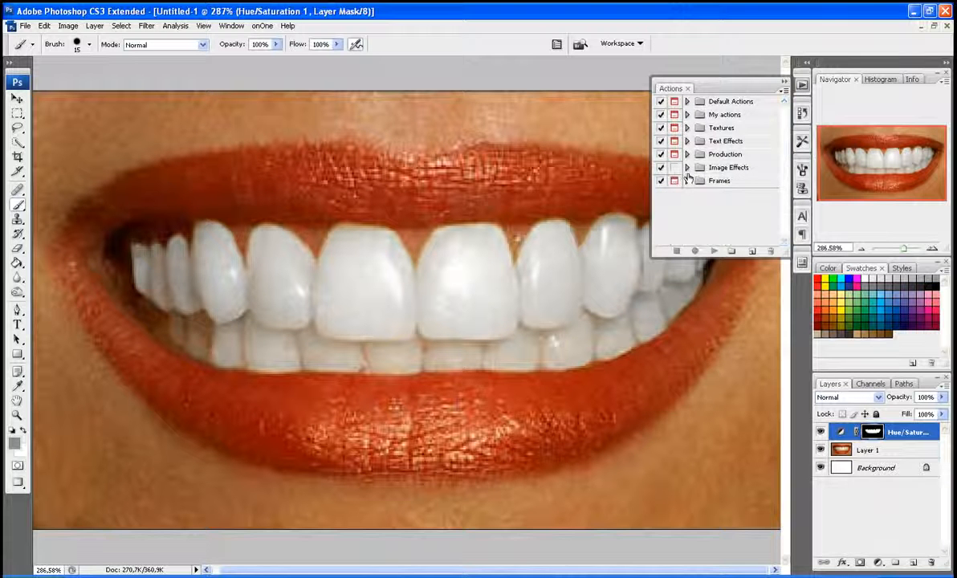
{"action": "left_click", "coordinate": [688, 115]}
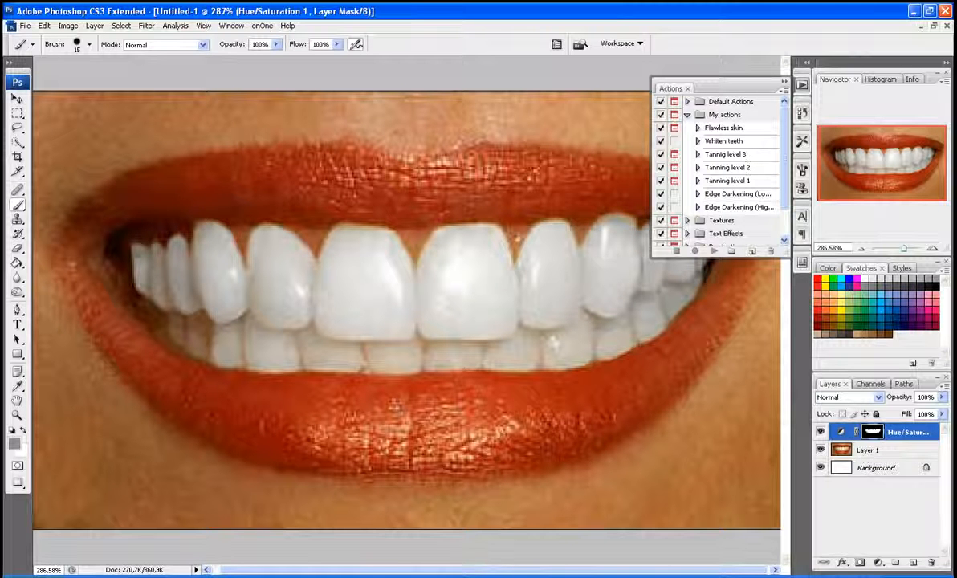
{"action": "left_click", "coordinate": [687, 115]}
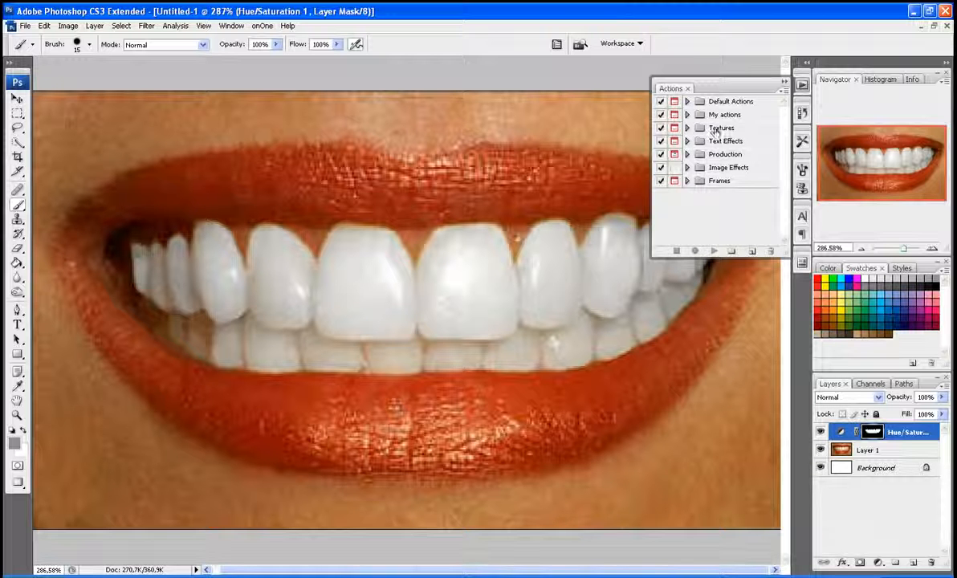
{"action": "left_click", "coordinate": [784, 85]}
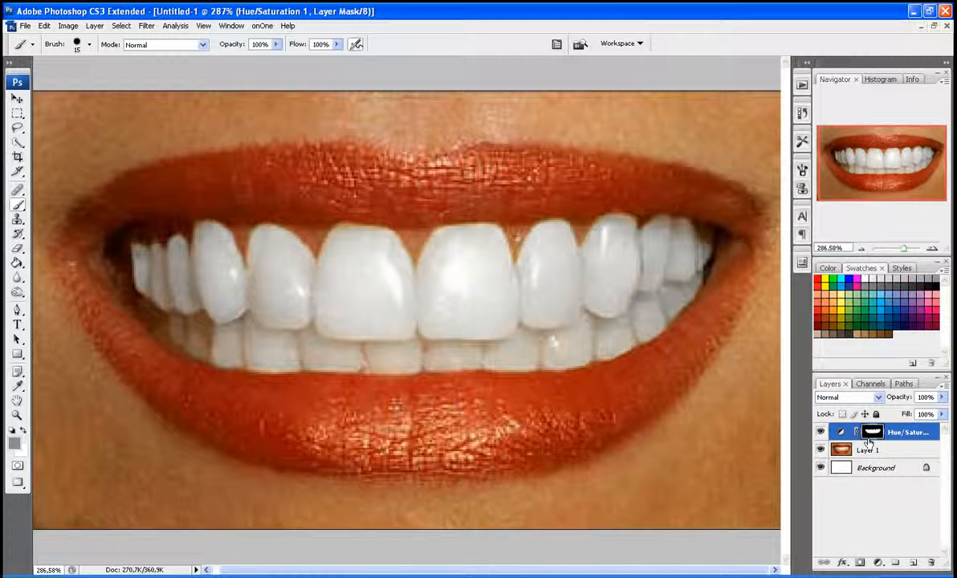
Step: Compare the teeth with and without the Hue/Saturation adjustment by toggling the adjustment layer's visibility
{"action": "double_click", "coordinate": [908, 433]}
{"action": "key", "text": "Return"}
{"action": "left_click", "coordinate": [821, 433]}
{"action": "left_click", "coordinate": [821, 433]}
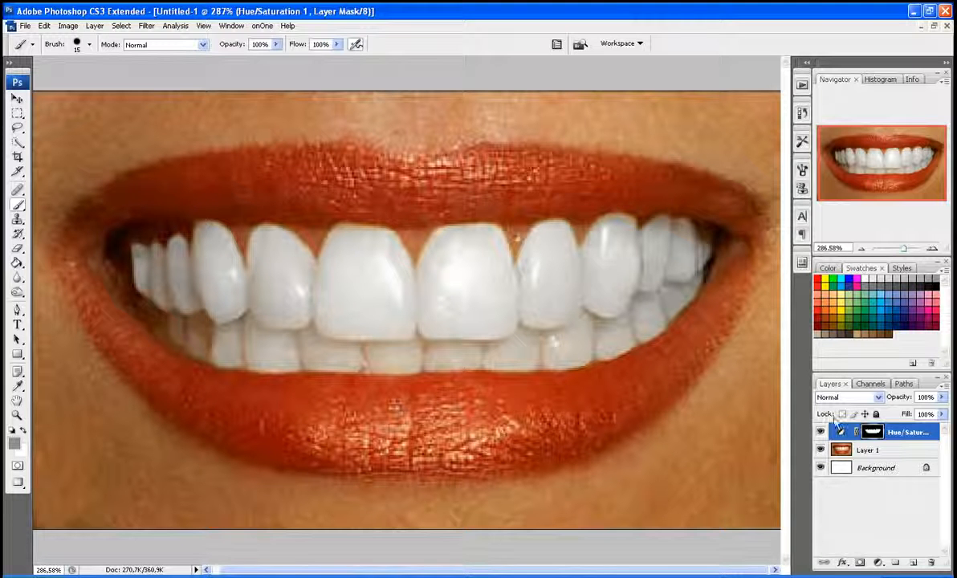
Step: Delete the Hue/Saturation layer and restore the teeth selection by removing the history states after Select Inverse
{"action": "left_click_drag", "start_coordinate": [899, 433], "coordinate": [931, 563]}
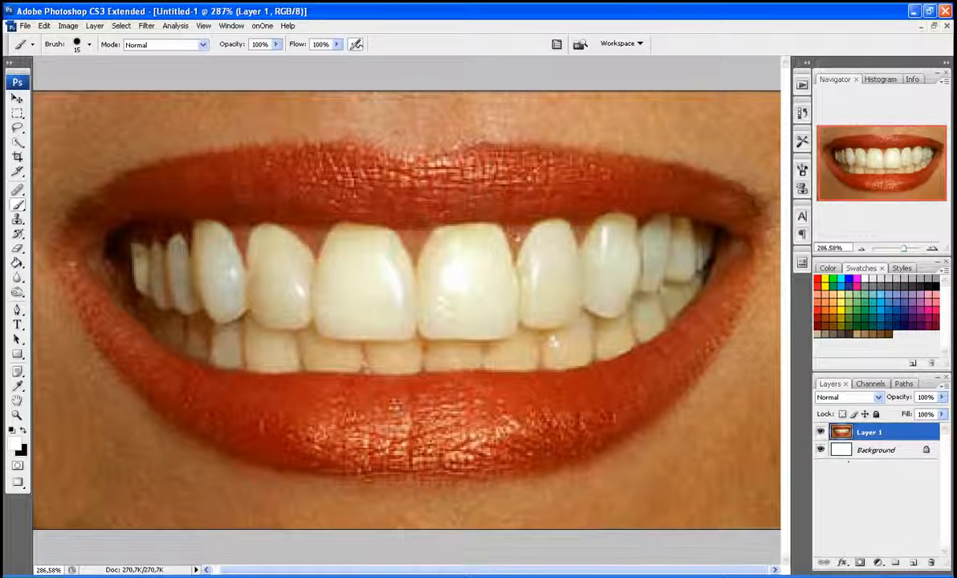
{"action": "left_click", "coordinate": [802, 113]}
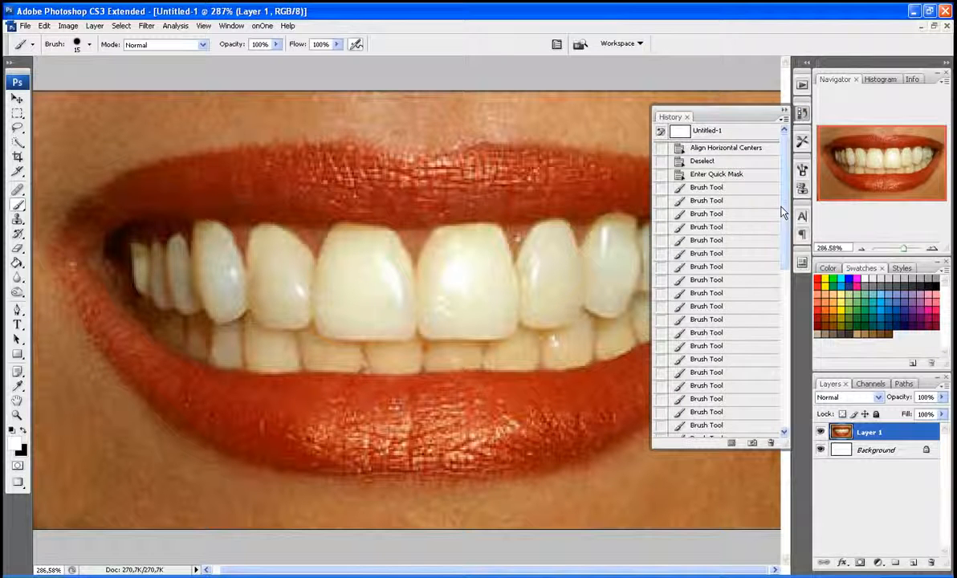
{"action": "mouse_move", "coordinate": [783, 212]}
{"action": "left_mouse_down"}
{"action": "mouse_move", "coordinate": [774, 337]}
{"action": "mouse_move", "coordinate": [759, 378]}
{"action": "left_mouse_up"}
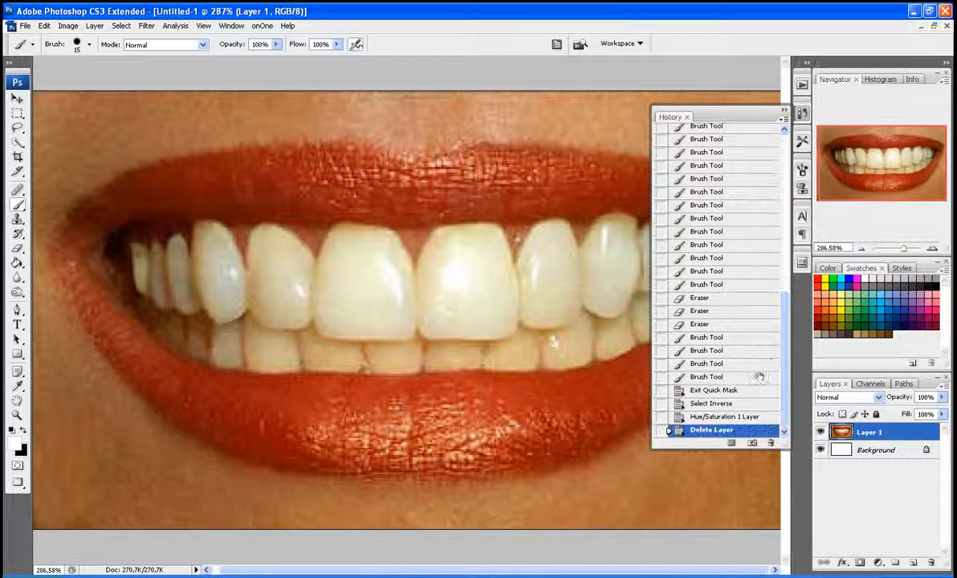
{"action": "left_click", "coordinate": [694, 403]}
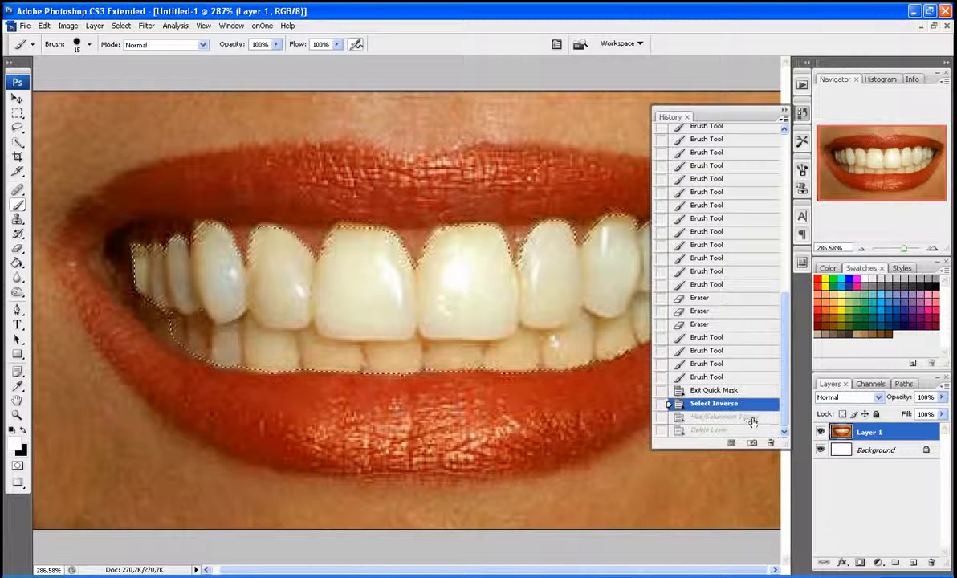
{"action": "left_click", "coordinate": [753, 419]}
{"action": "left_click", "coordinate": [771, 443]}
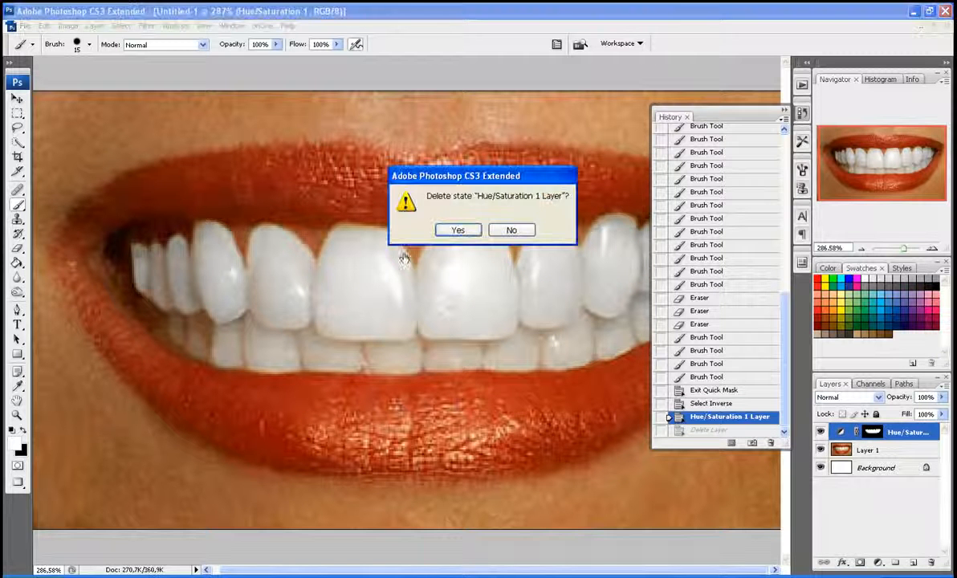
{"action": "left_click", "coordinate": [456, 230]}
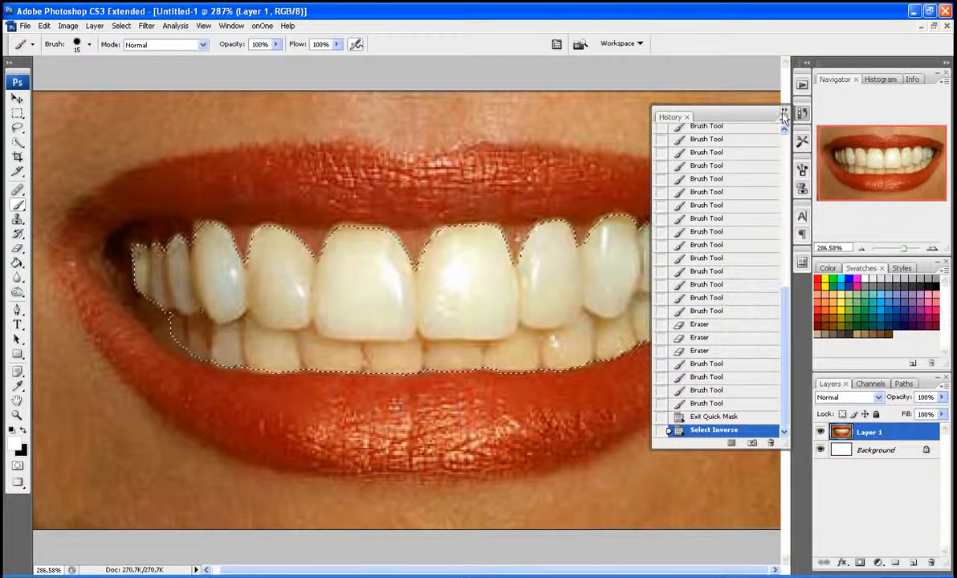
Step: Run the Whiten teeth action from the My actions set on the selected teeth
{"action": "left_click", "coordinate": [785, 113]}
{"action": "left_click", "coordinate": [803, 84]}
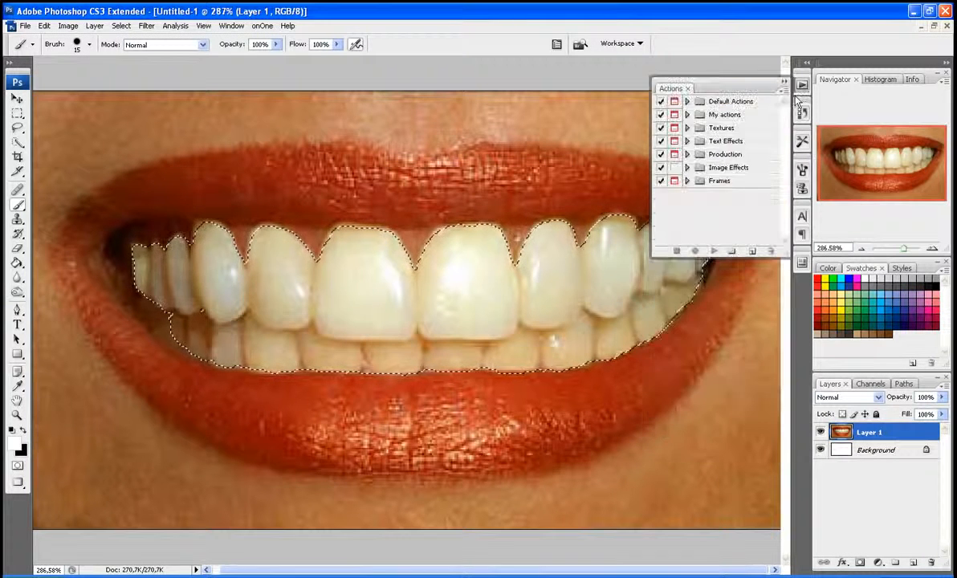
{"action": "left_click", "coordinate": [686, 115]}
{"action": "left_click", "coordinate": [731, 141]}
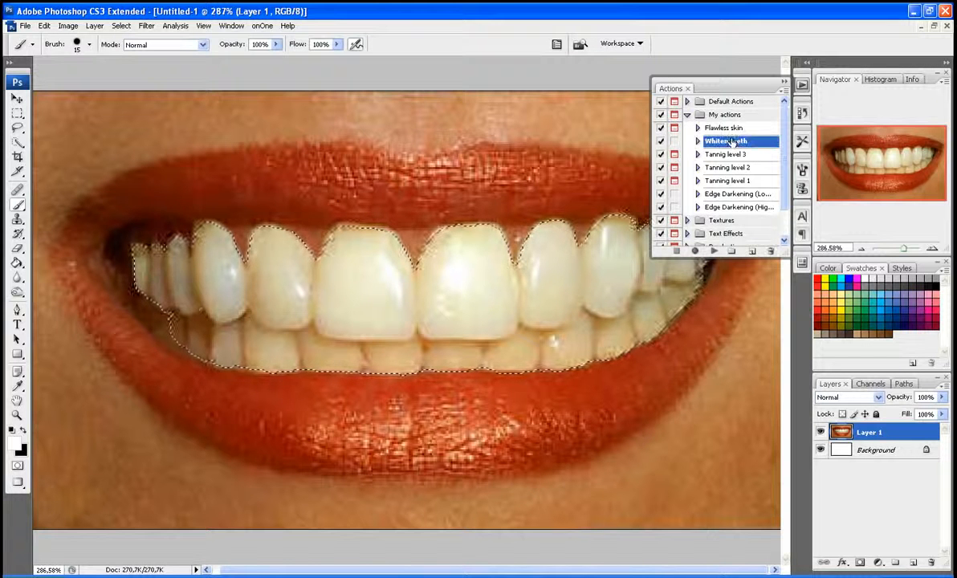
{"action": "left_click", "coordinate": [714, 251]}
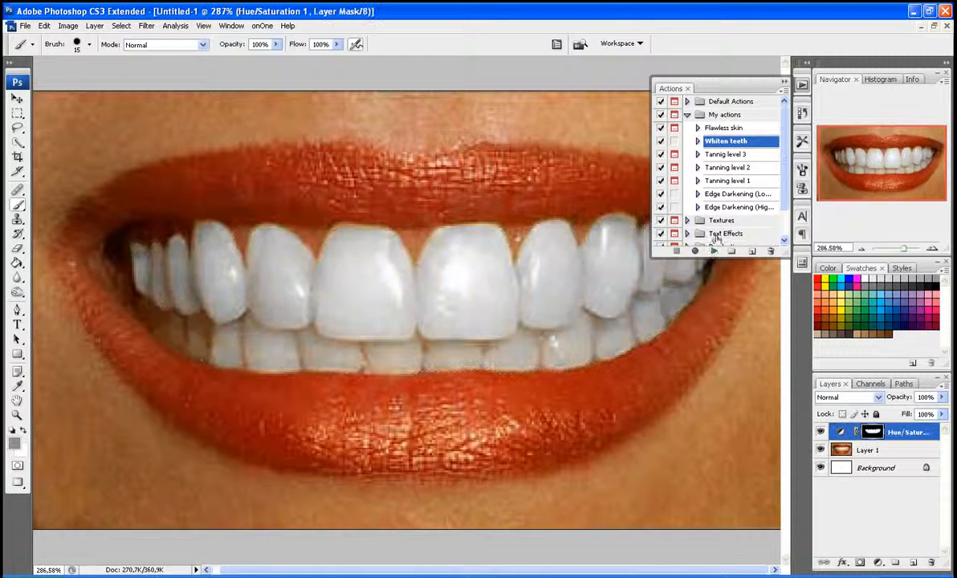
{"action": "left_click", "coordinate": [785, 82]}
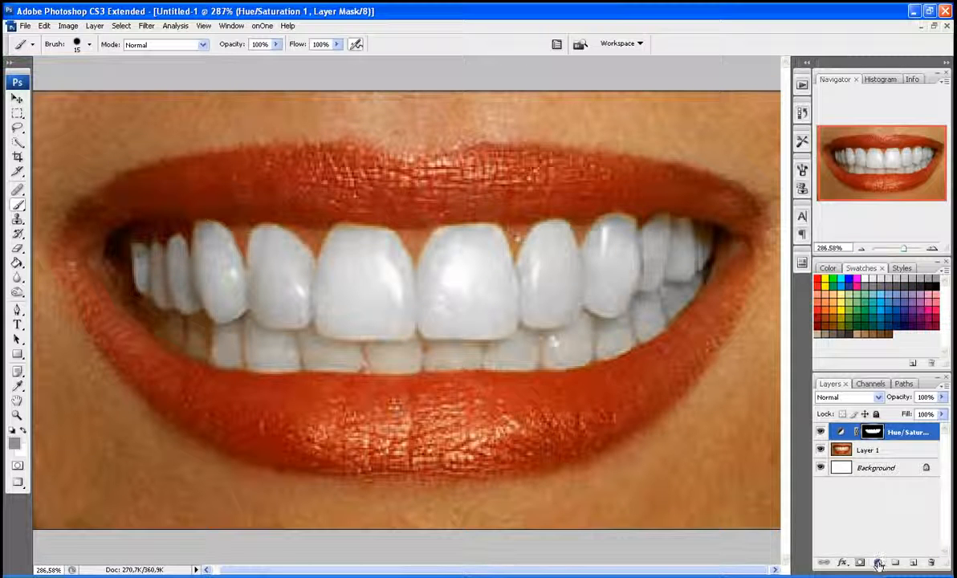
{"action": "double_click", "coordinate": [909, 432]}
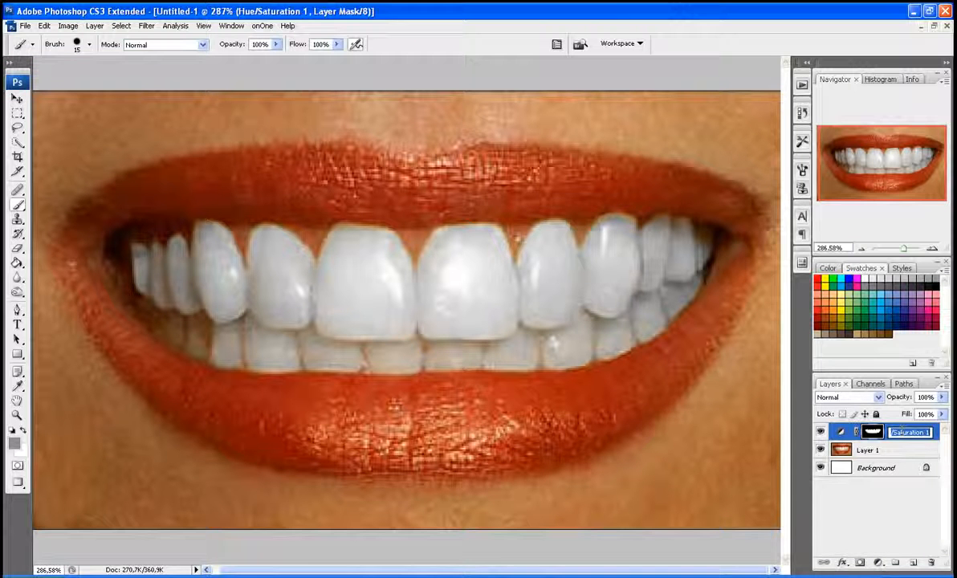
{"action": "left_click", "coordinate": [882, 433]}
{"action": "double_click", "coordinate": [888, 434]}
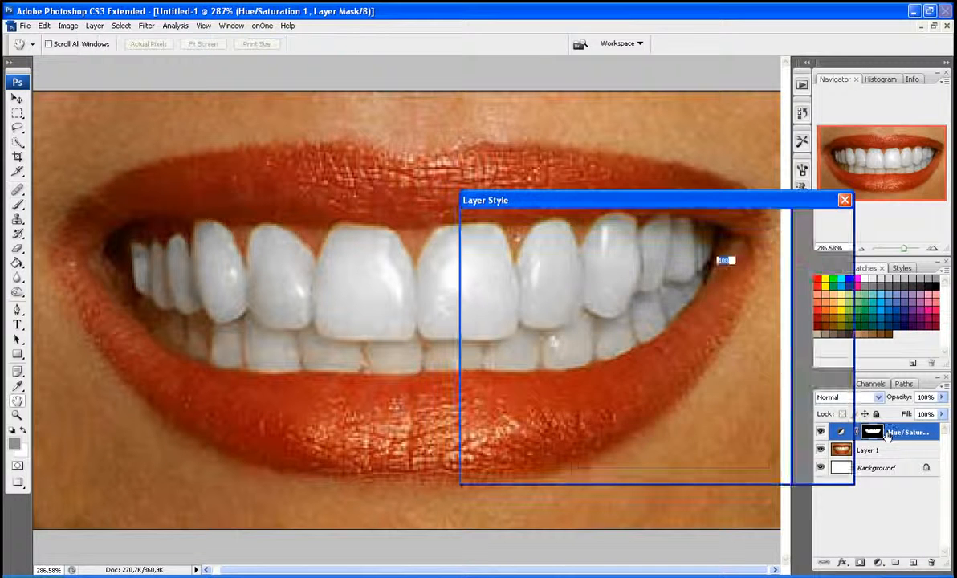
{"action": "left_click", "coordinate": [826, 244]}
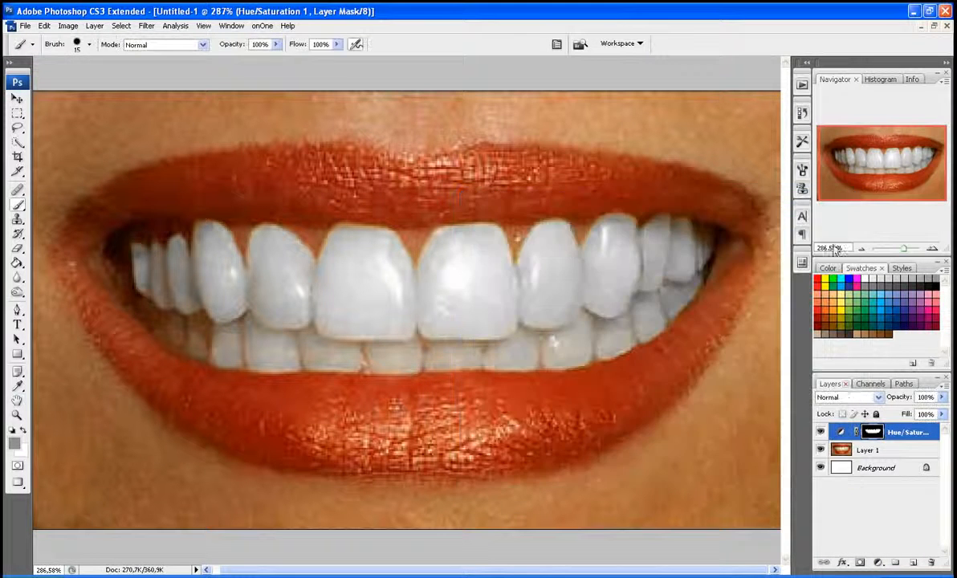
Step: Set the Hue/Saturation layer's Master lightness to +9 and its Yellows saturation to -84, and apply the adjustment
{"action": "double_click", "coordinate": [841, 434]}
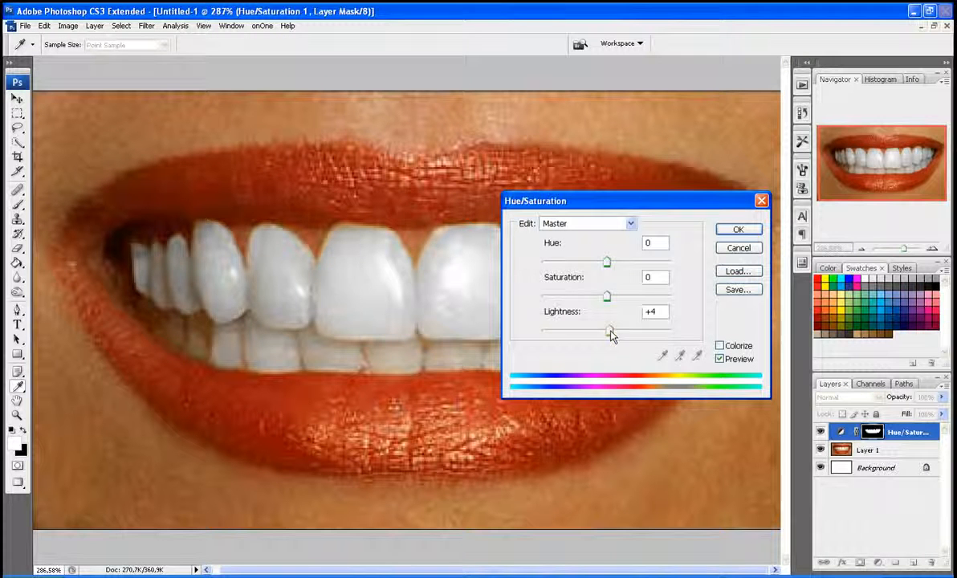
{"action": "mouse_move", "coordinate": [611, 336]}
{"action": "left_mouse_down"}
{"action": "mouse_move", "coordinate": [577, 335]}
{"action": "mouse_move", "coordinate": [624, 336]}
{"action": "mouse_move", "coordinate": [612, 333]}
{"action": "left_mouse_up"}
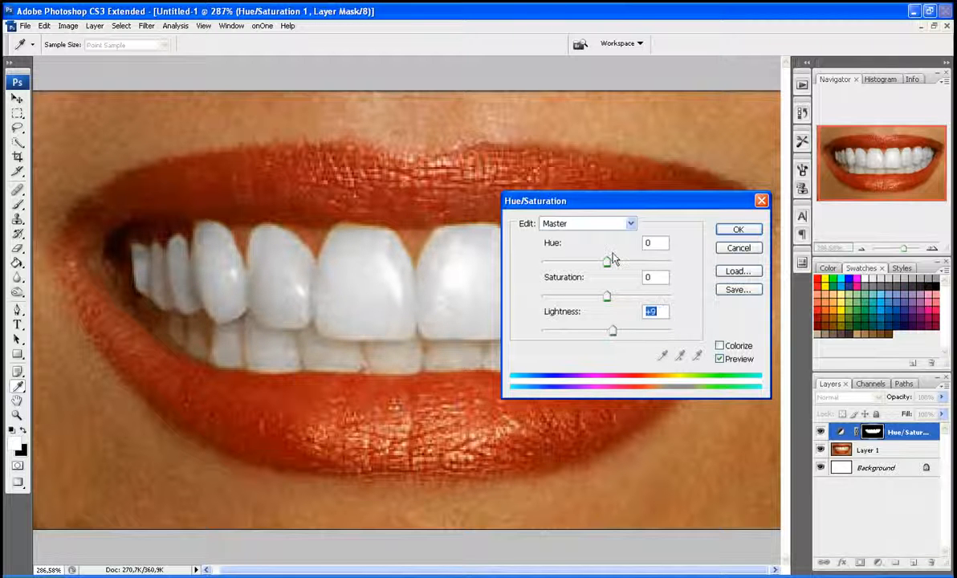
{"action": "left_click", "coordinate": [567, 222]}
{"action": "left_click", "coordinate": [598, 261]}
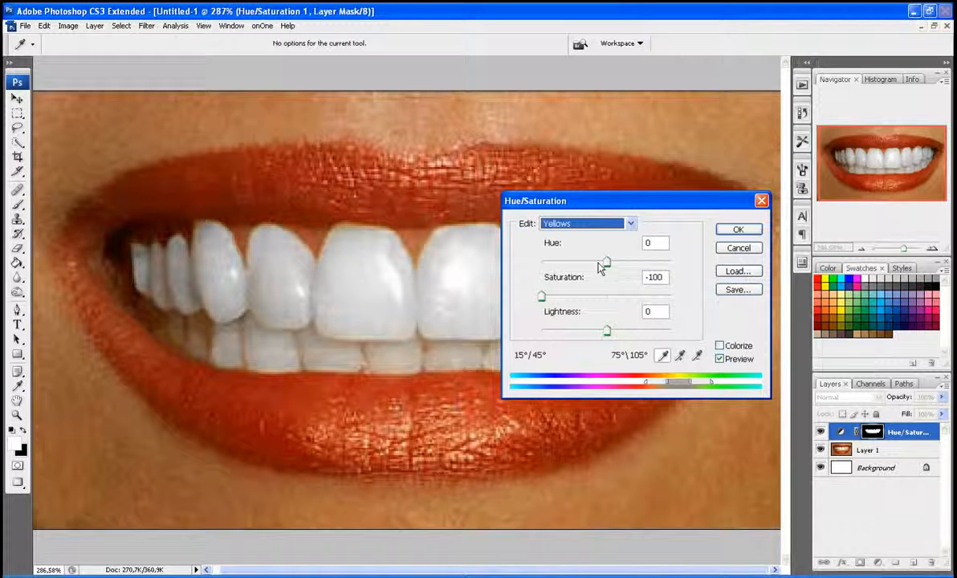
{"action": "mouse_move", "coordinate": [544, 298]}
{"action": "left_mouse_down"}
{"action": "mouse_move", "coordinate": [620, 305]}
{"action": "mouse_move", "coordinate": [555, 308]}
{"action": "left_mouse_up"}
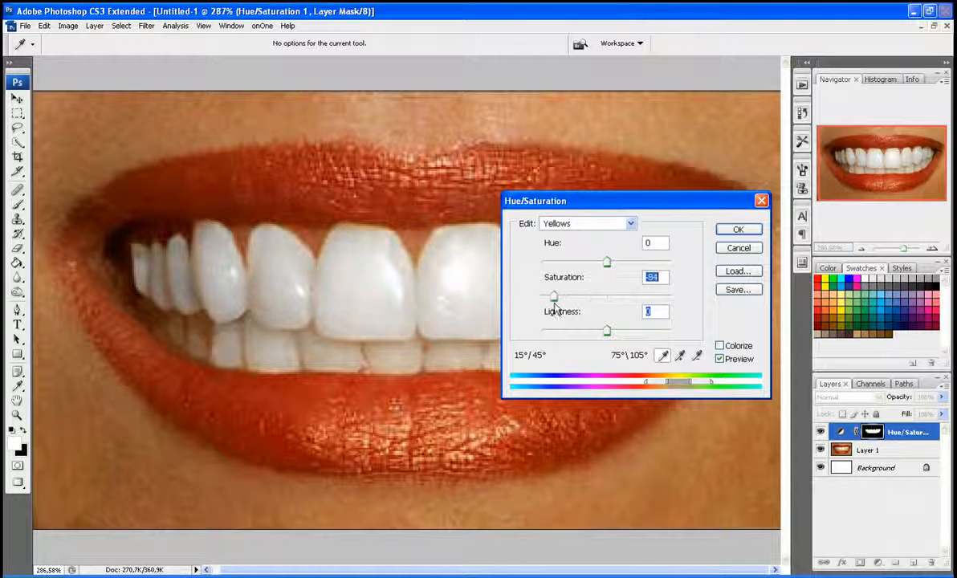
{"action": "left_click", "coordinate": [738, 230]}
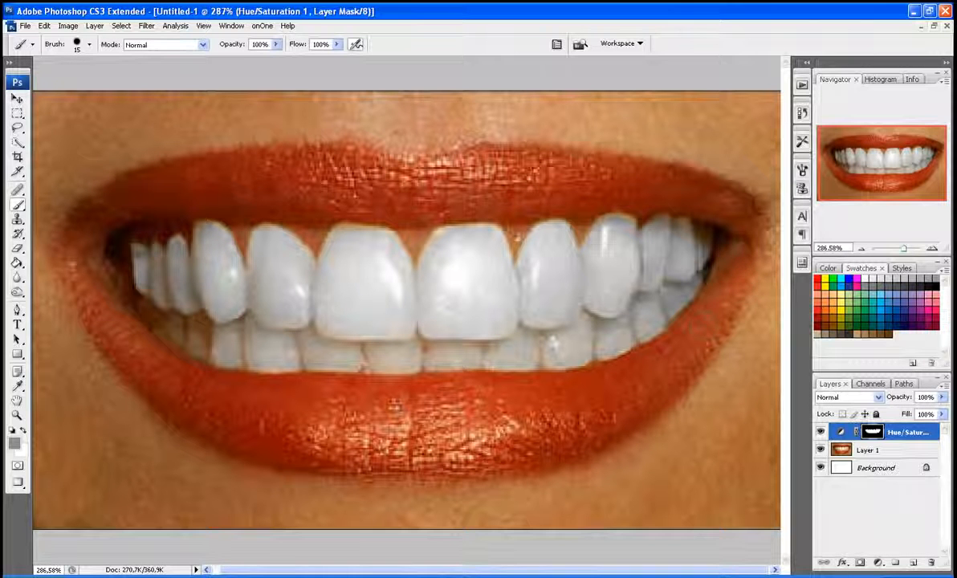